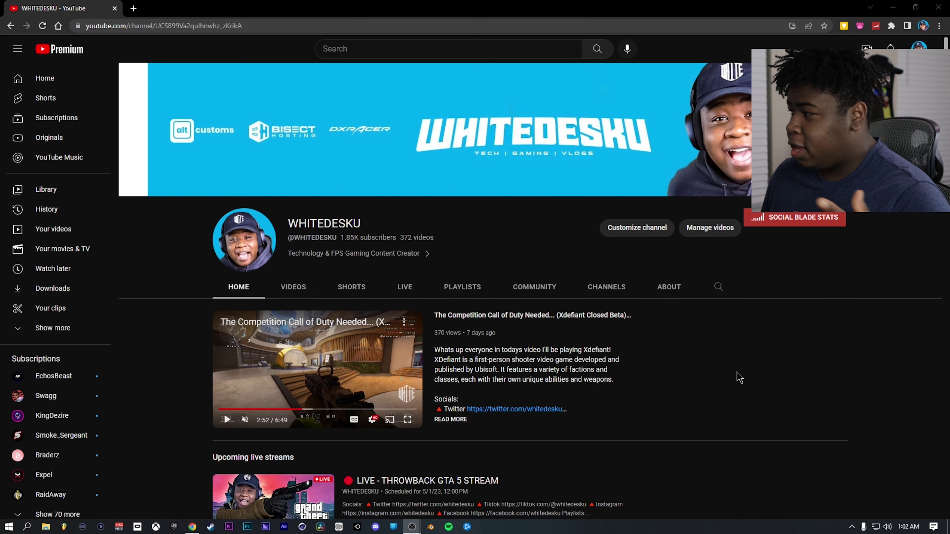
# Scroll the channel home page down to the Livestreams VODs shelf
pyautogui.scroll(-1, 712, 369)
pyautogui.scroll(-1, 488, 393)
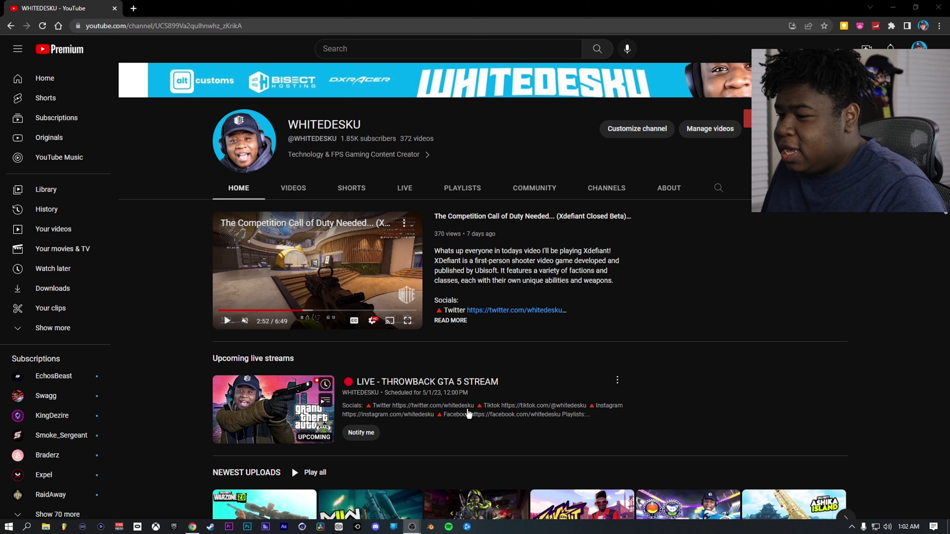
pyautogui.scroll(-8, 468, 413)
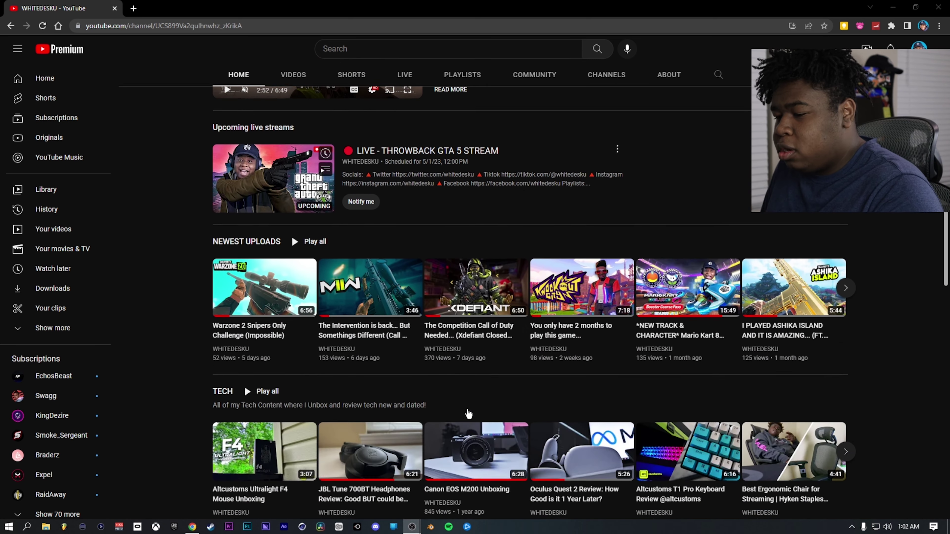
pyautogui.scroll(-5, 469, 414)
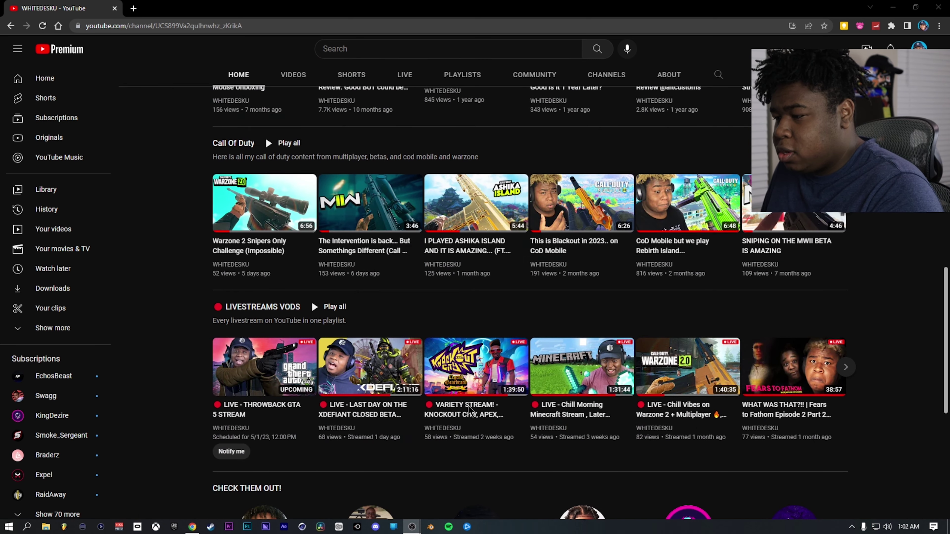
# Play the Minecraft livestream replay at 1440p60, seek back to 35:47 and pause it
pyautogui.click(579, 378)
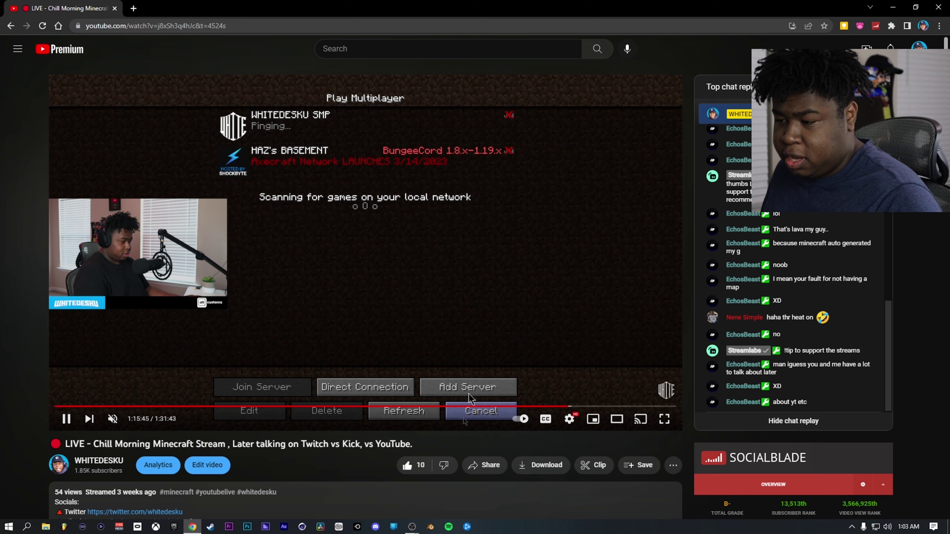
pyautogui.click(418, 406)
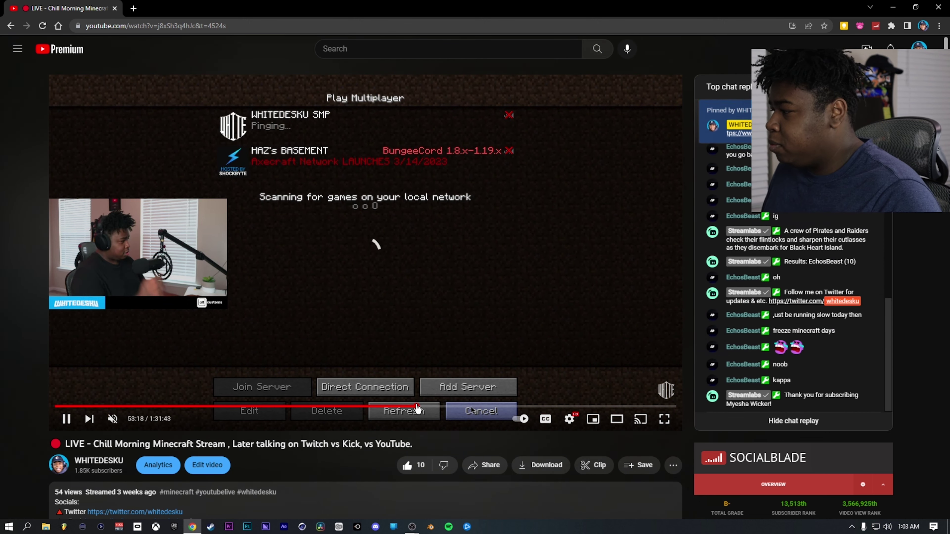
pyautogui.click(335, 406)
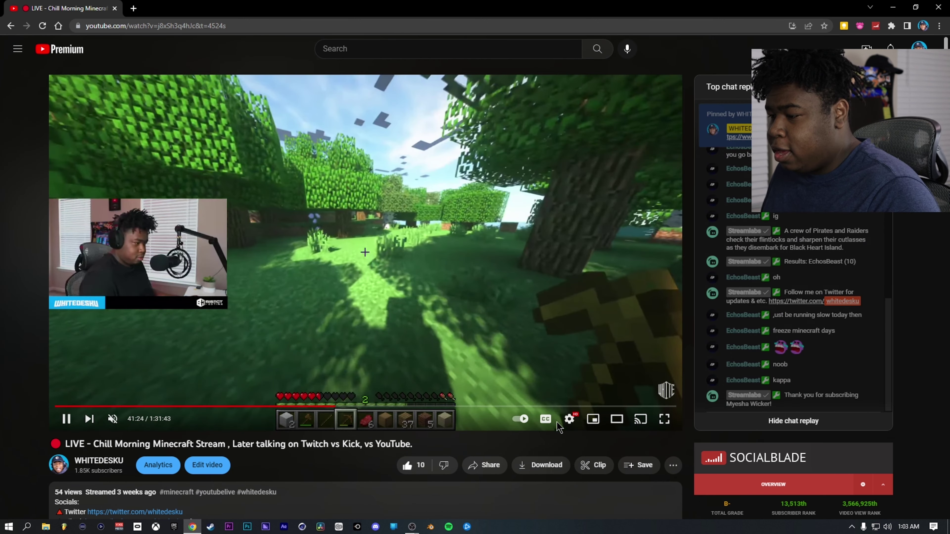
pyautogui.click(568, 422)
pyautogui.click(613, 387)
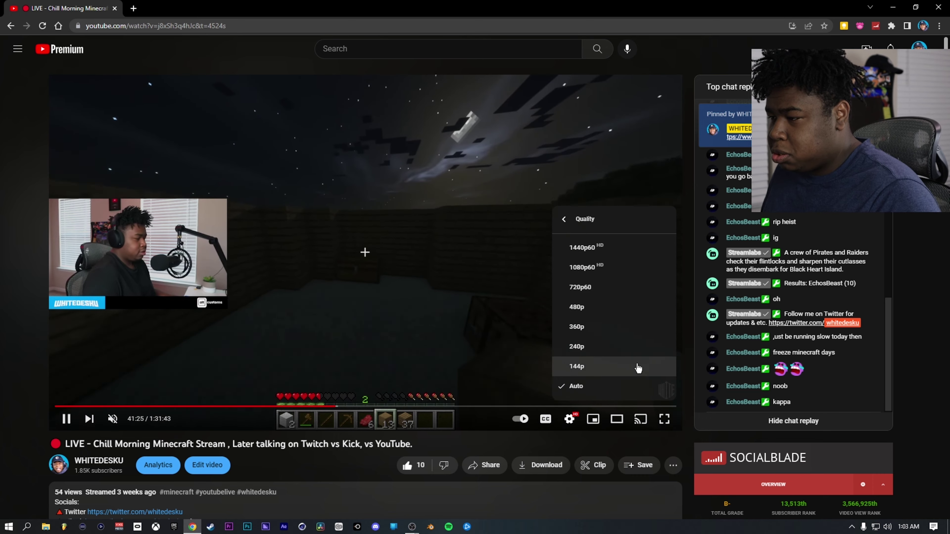
pyautogui.click(635, 255)
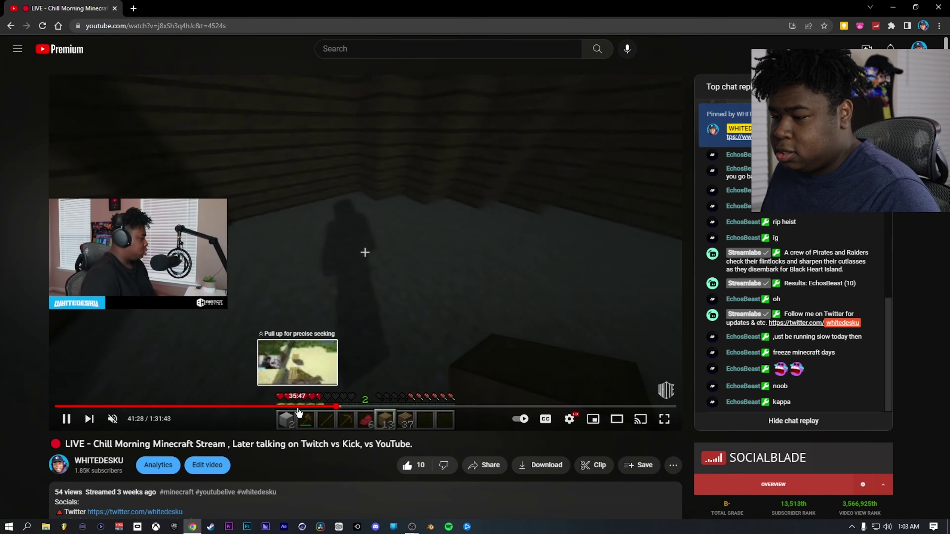
pyautogui.click(298, 406)
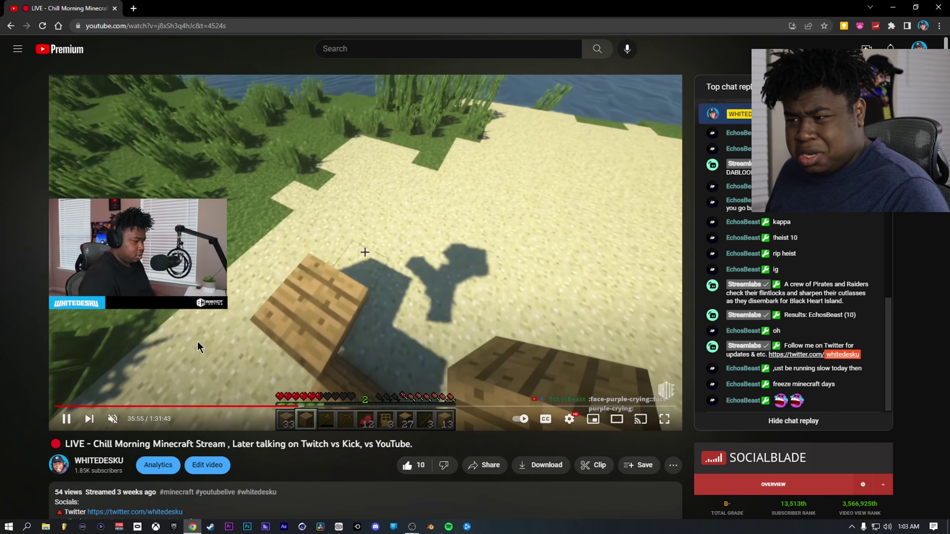
pyautogui.click(338, 262)
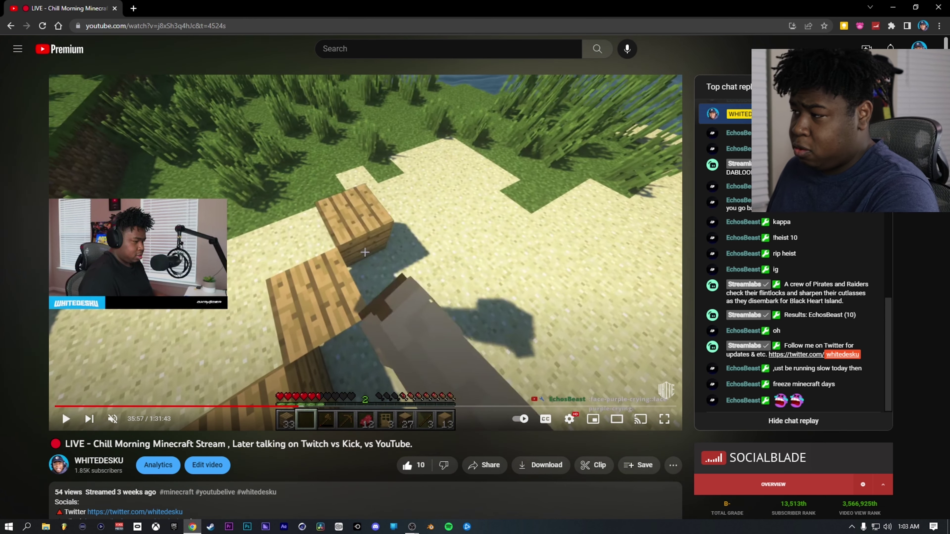
# Go to YouTube Studio's Live streaming Manage page listing the scheduled streams
pyautogui.click(919, 48)
pyautogui.click(834, 192)
pyautogui.click(706, 85)
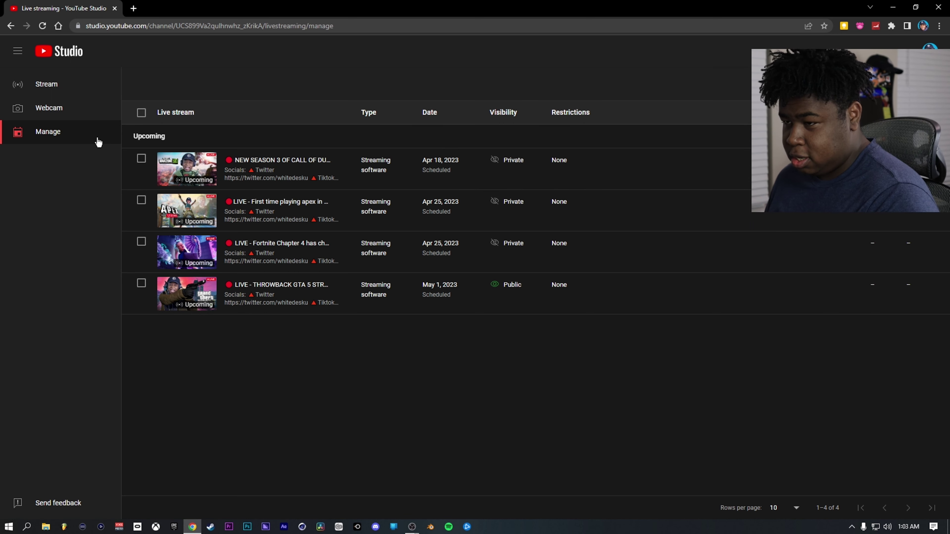
# Open the Stream dashboard and list the stream keys, including the 2k 60fps 1440p key
pyautogui.click(82, 94)
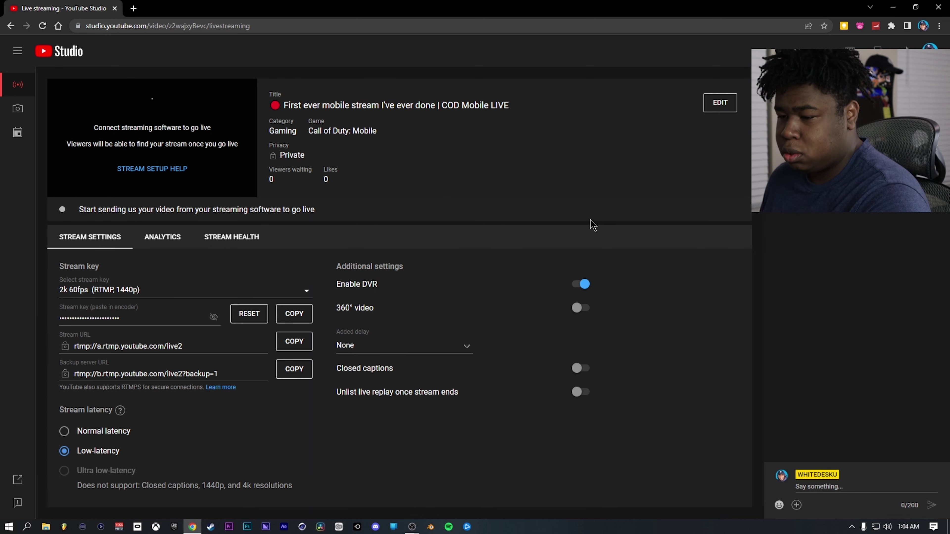
pyautogui.click(18, 137)
pyautogui.click(19, 87)
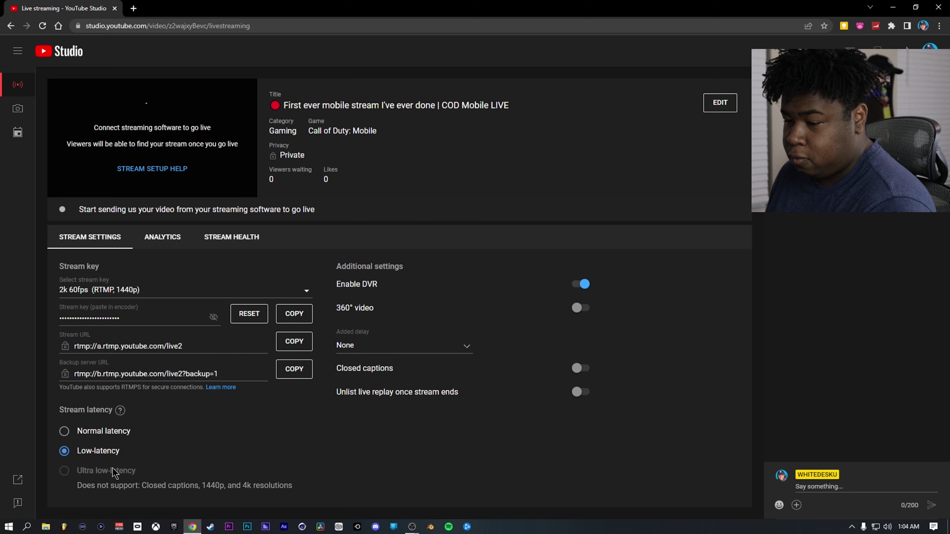
pyautogui.click(114, 292)
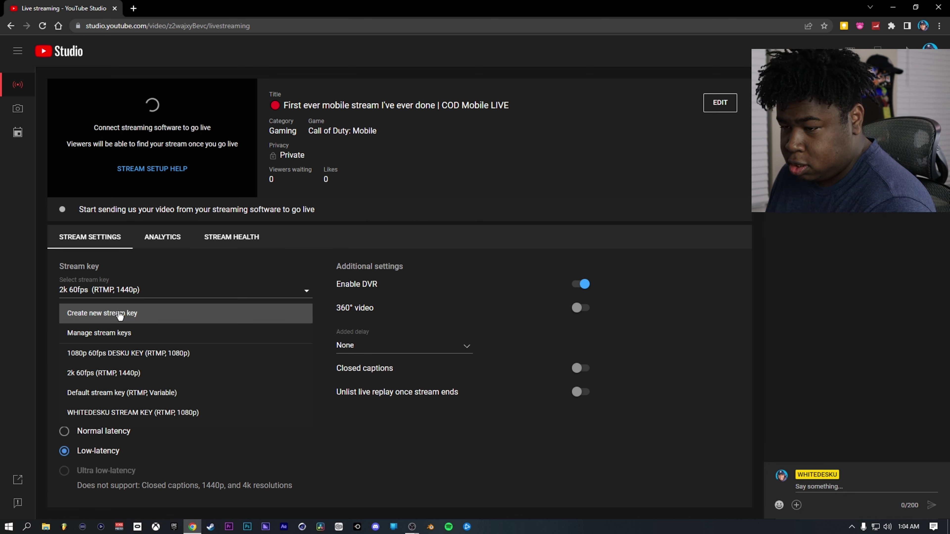
pyautogui.click(128, 373)
pyautogui.click(146, 291)
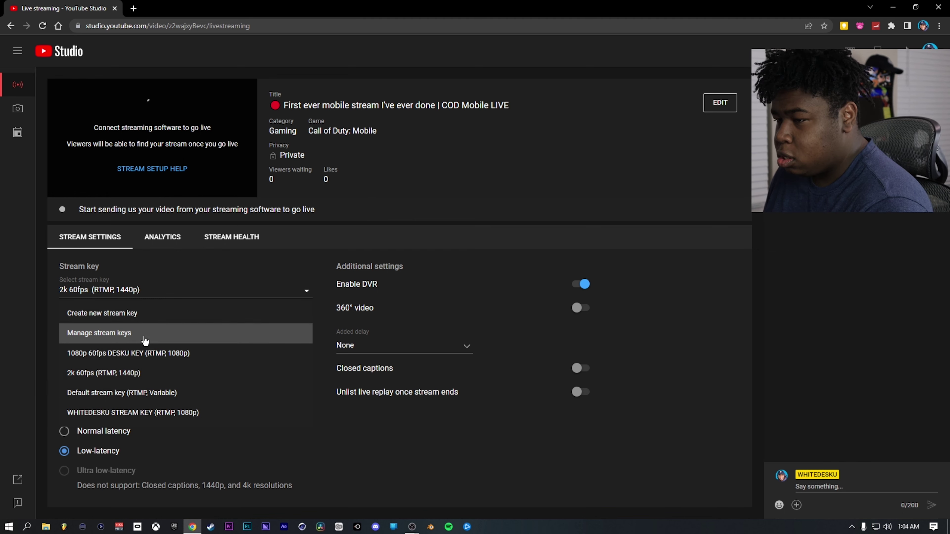
pyautogui.click(145, 340)
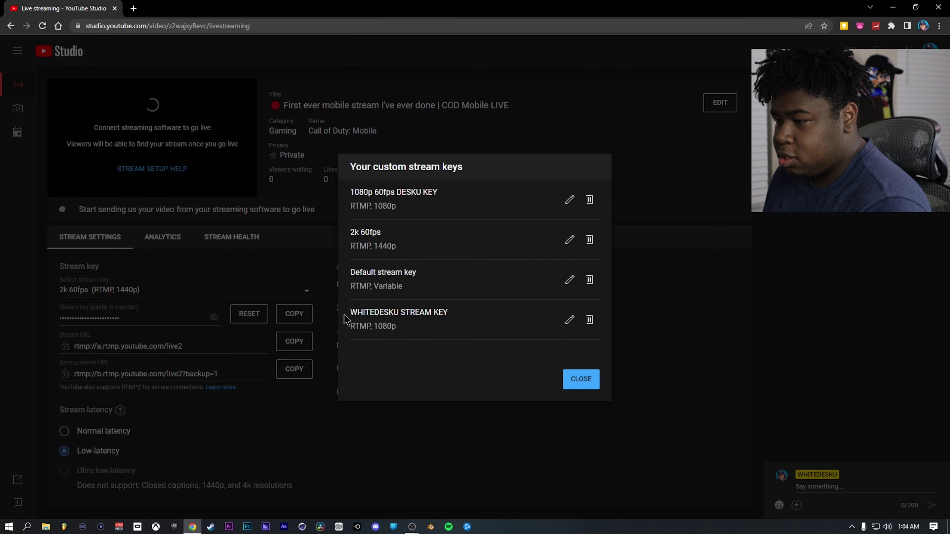
pyautogui.click(571, 238)
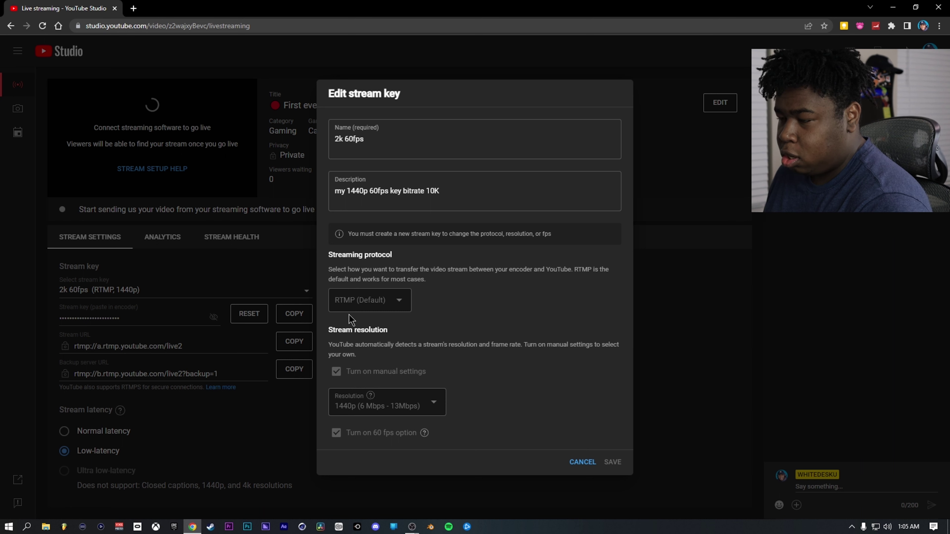
pyautogui.click(472, 152)
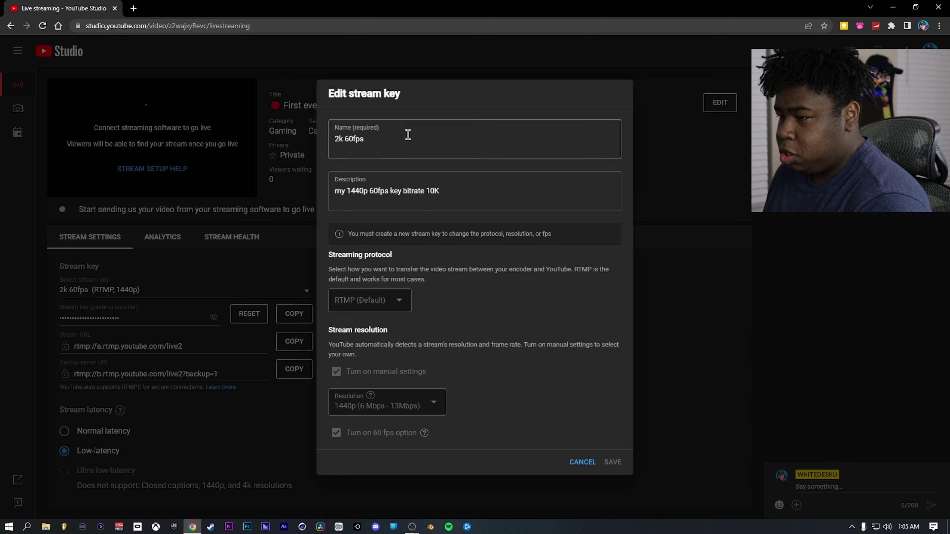
pyautogui.moveTo(405, 134); pyautogui.dragTo(328, 145)
pyautogui.click(377, 138)
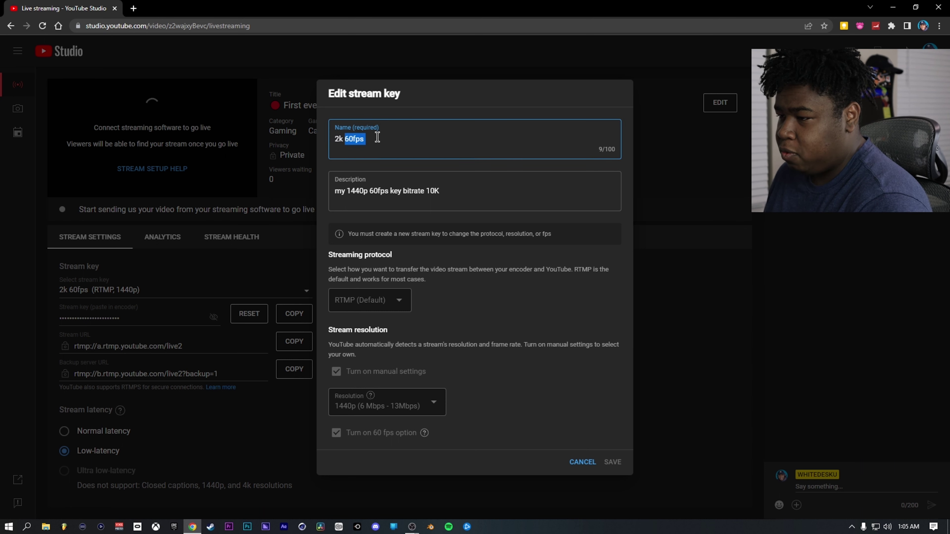
pyautogui.click(463, 188)
pyautogui.click(587, 461)
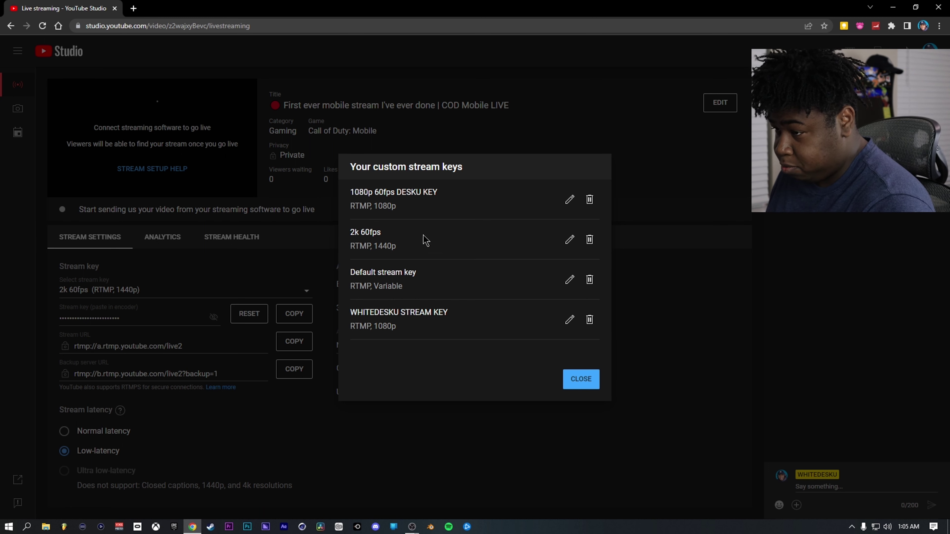
pyautogui.click(587, 378)
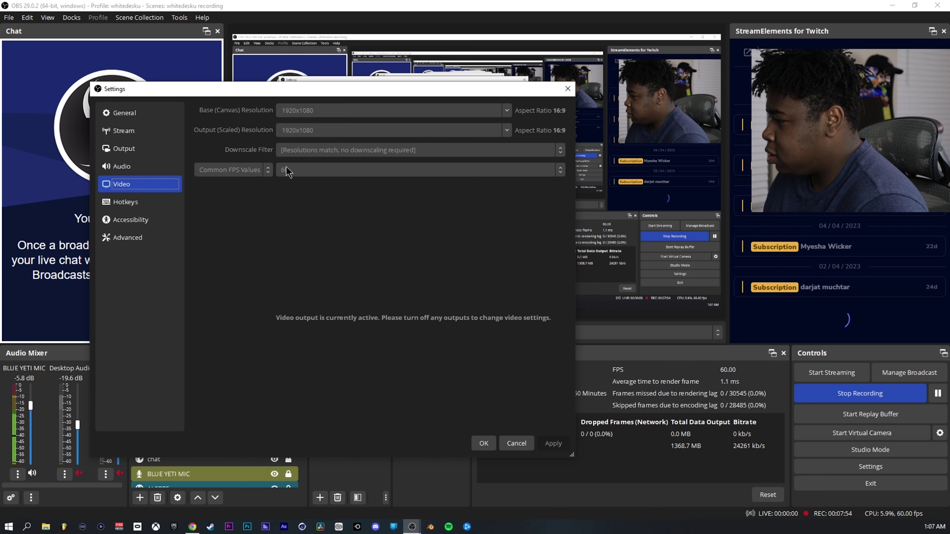
# Switch to the Output page showing the NVIDIA NVENC H.264 streaming encoder settings
pyautogui.click(166, 157)
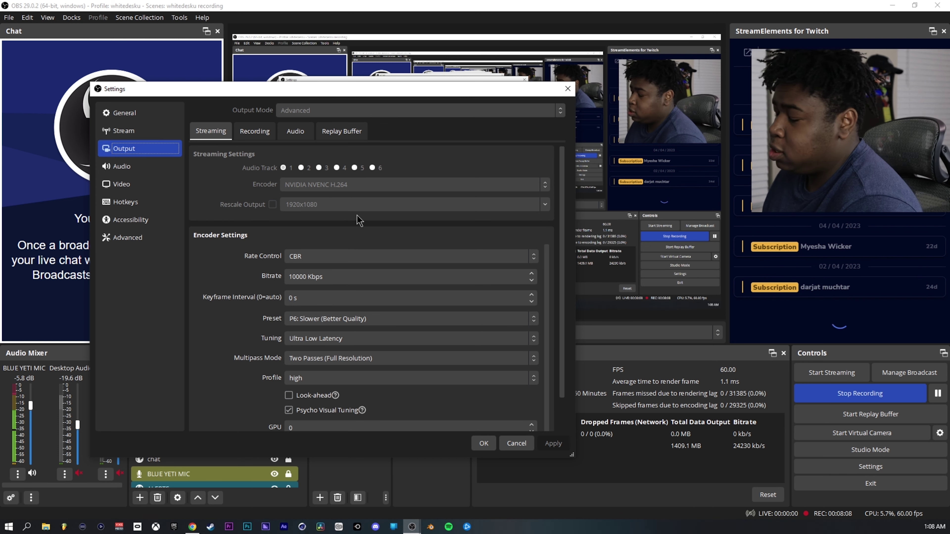
# Scroll through the streaming encoder settings: CBR 10000 Kbps, P6 preset, high profile, 2 B-frames
pyautogui.scroll(-1, 367, 232)
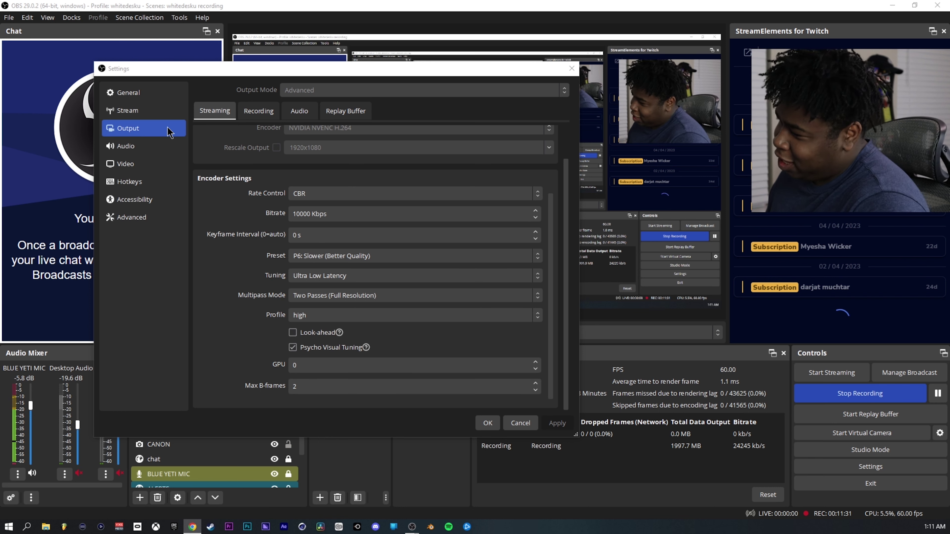
pyautogui.click(149, 117)
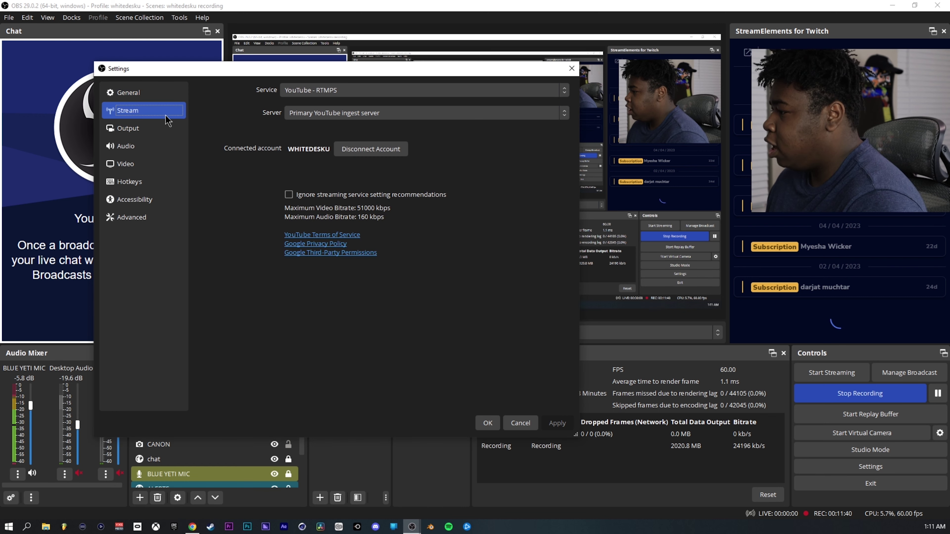